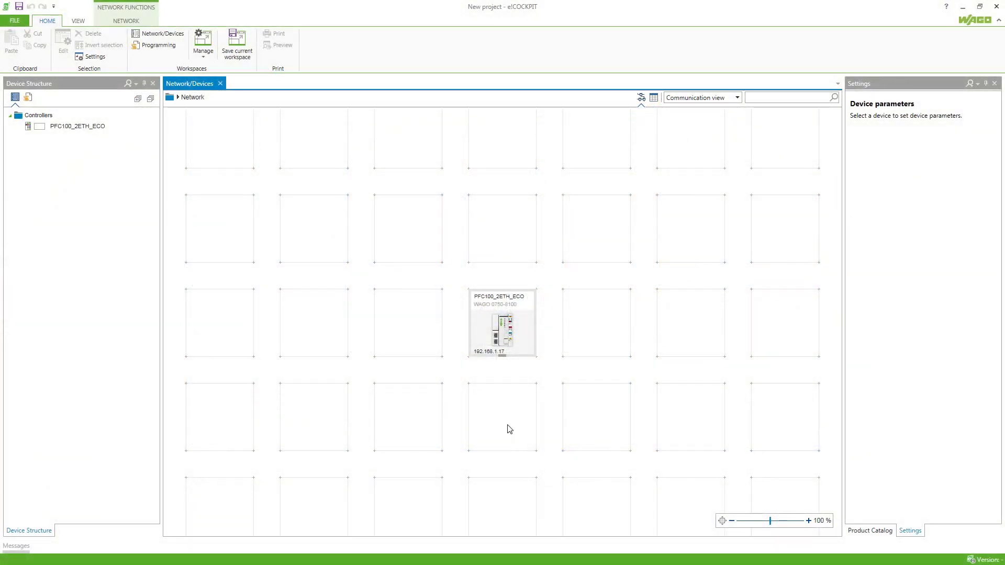
- Open the detail view of the PFC100_2ETH_ECO controller card in the Network view
double_click(513, 333)
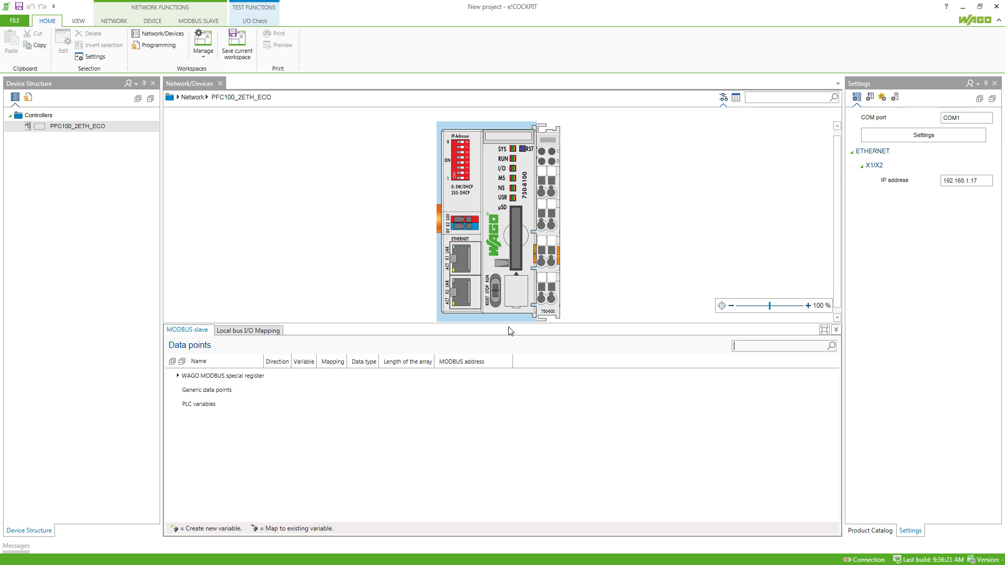
- Add catalog modules 602 (24 VDC supply), 400 (2DI) and 501 (2DO) to the PFC100 rack
left_click(874, 531)
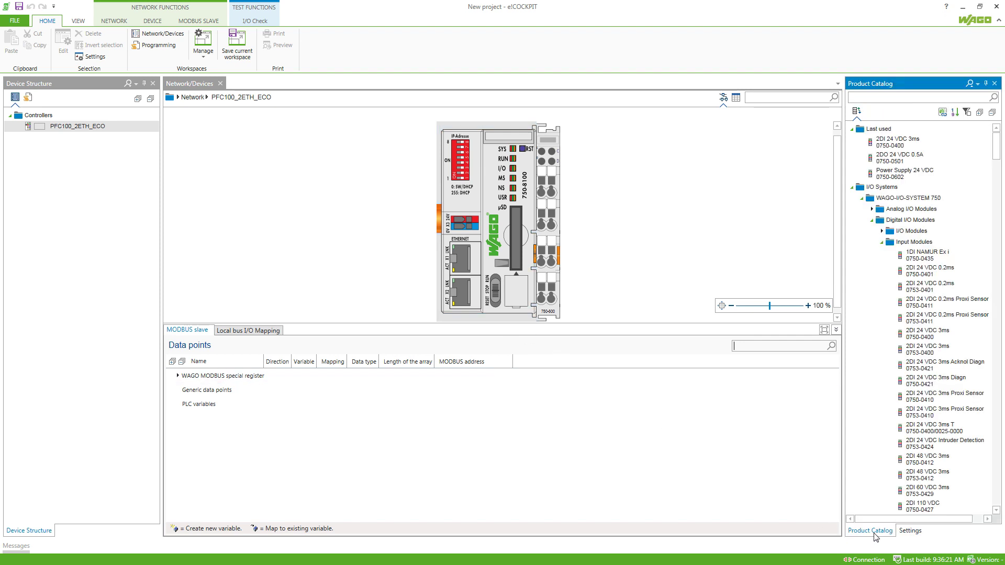
left_click(901, 101)
type("602")
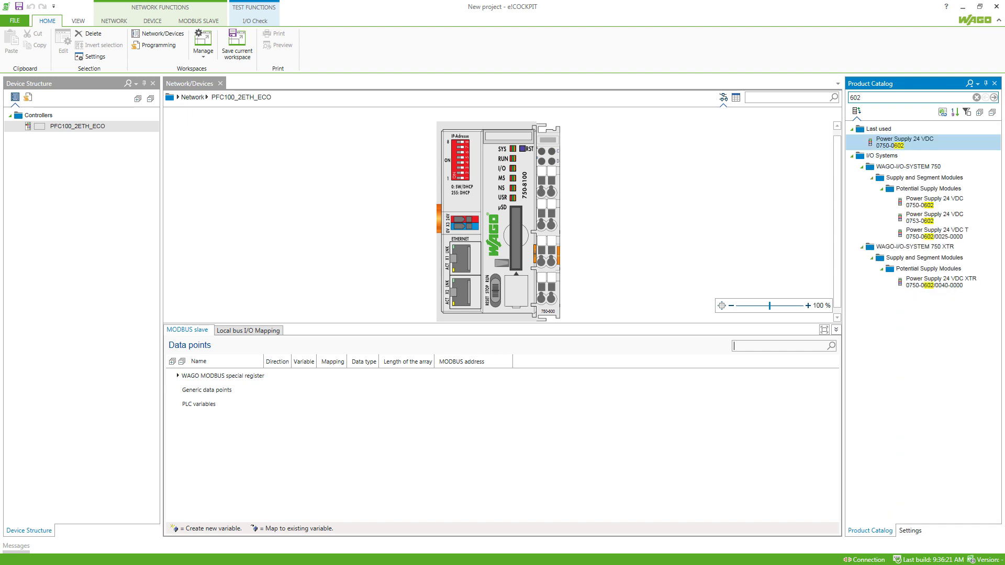
left_click_drag(913, 144, 534, 197)
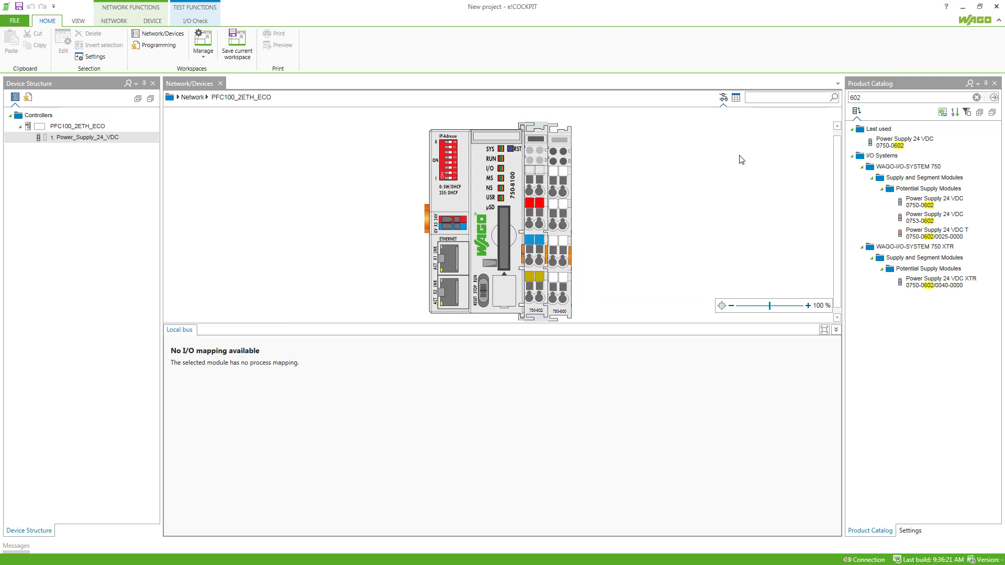
left_click(881, 99)
type("400")
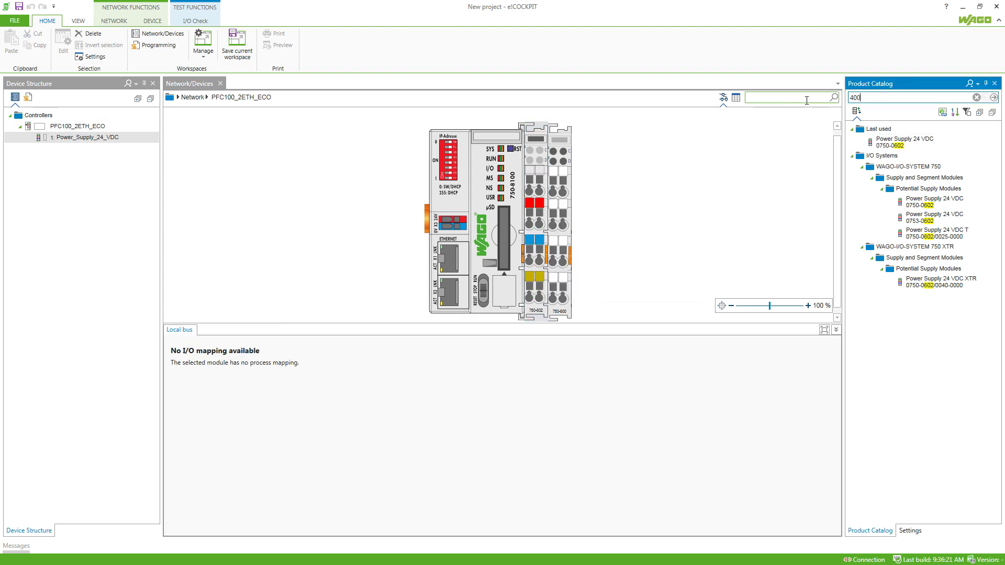
left_click_drag(901, 148, 551, 192)
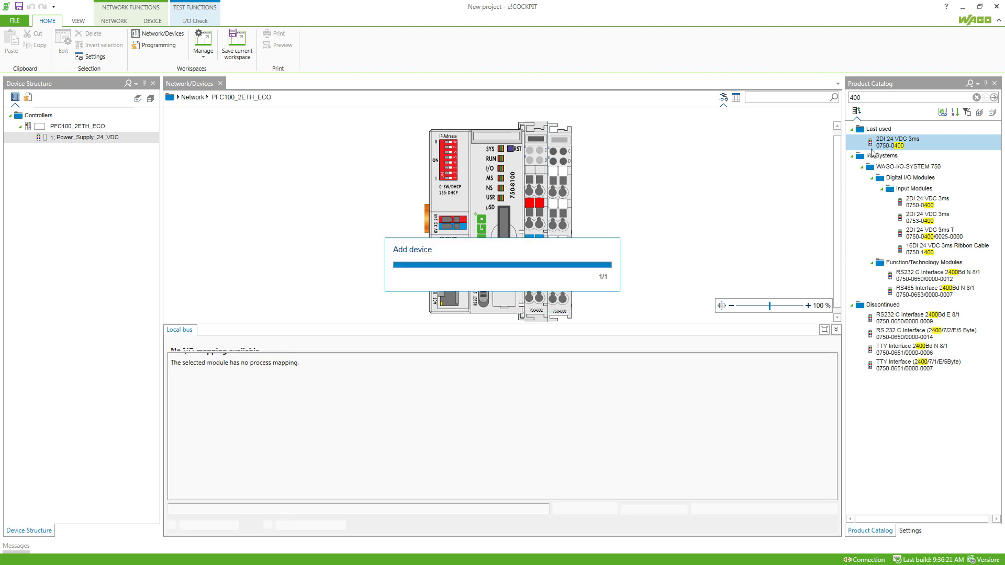
left_click(879, 99)
type("501")
left_click_drag(890, 147, 560, 176)
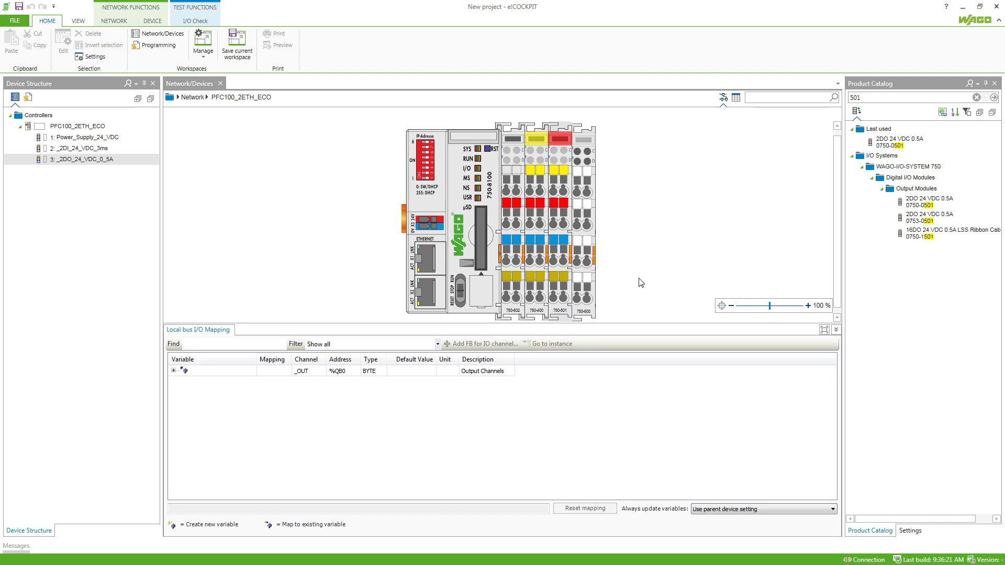
left_click(562, 230)
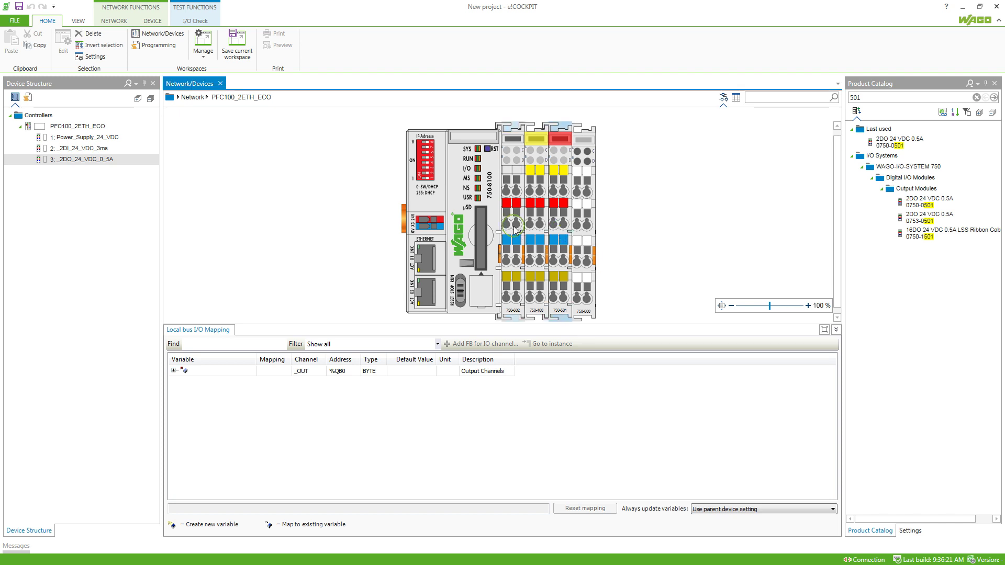
- Delete the three manual modules and apply a module scan, giving _2_DI_Generic and _2_DO_Generic
key("Delete")
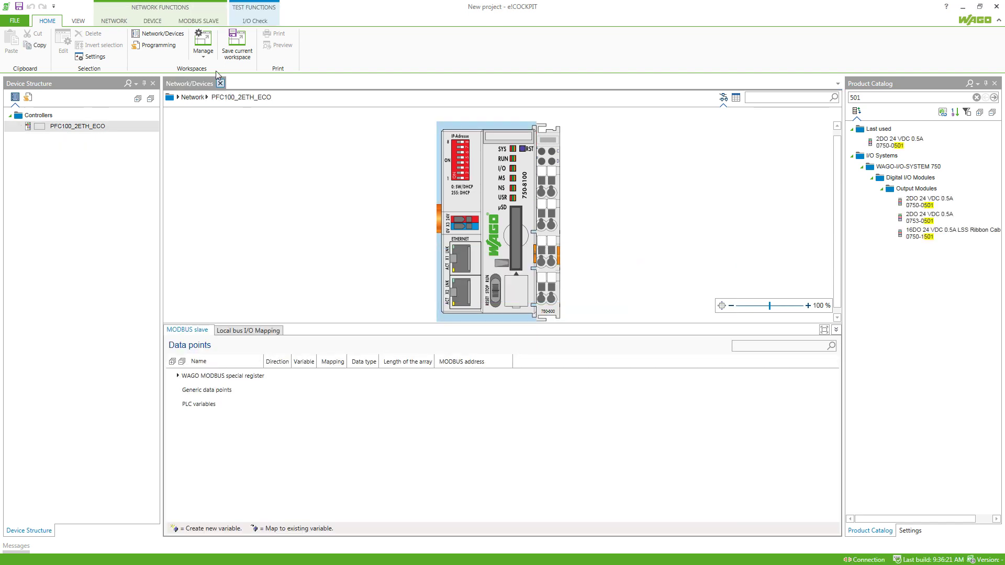
left_click(154, 21)
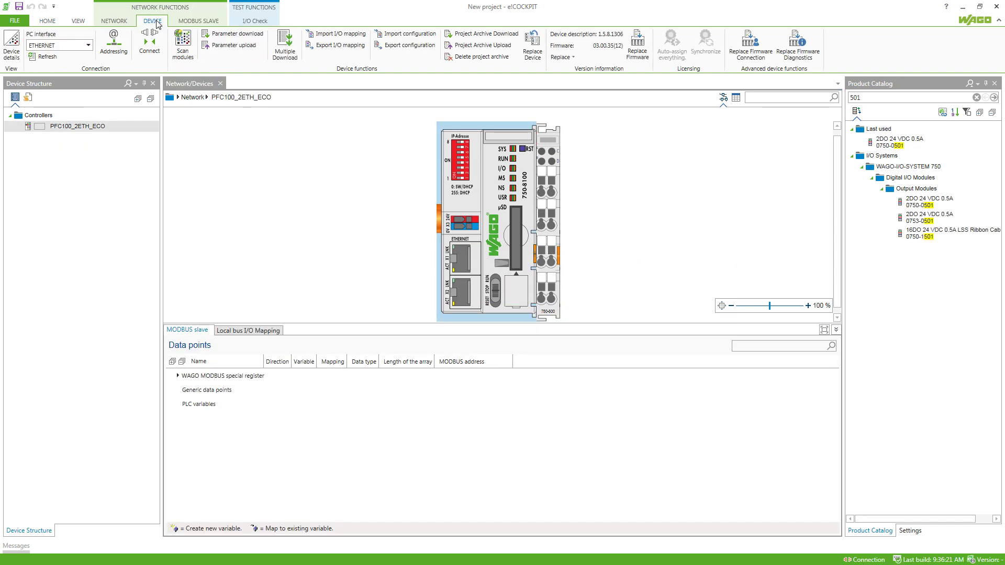
left_click(181, 45)
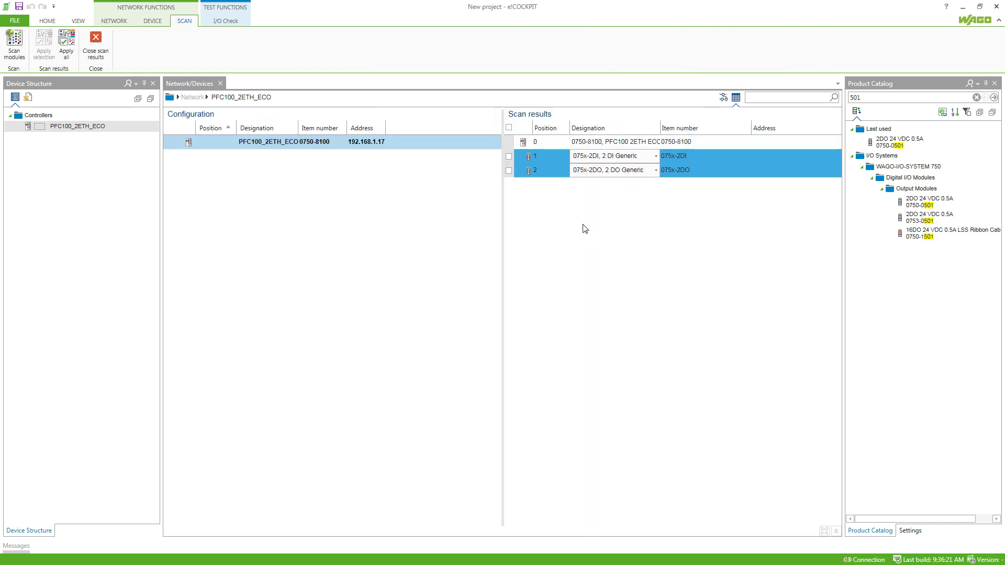
left_click(67, 46)
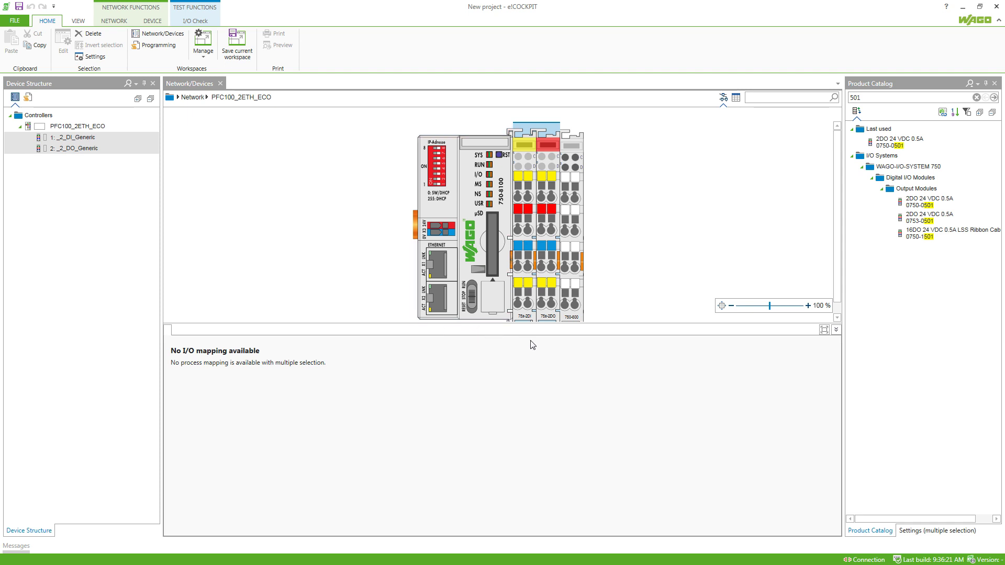
- In _2_DI_Generic's Local bus I/O Mapping, name %IX1.0 xDI1 and %IX1.1 xDI2
mouse_move(547, 308)
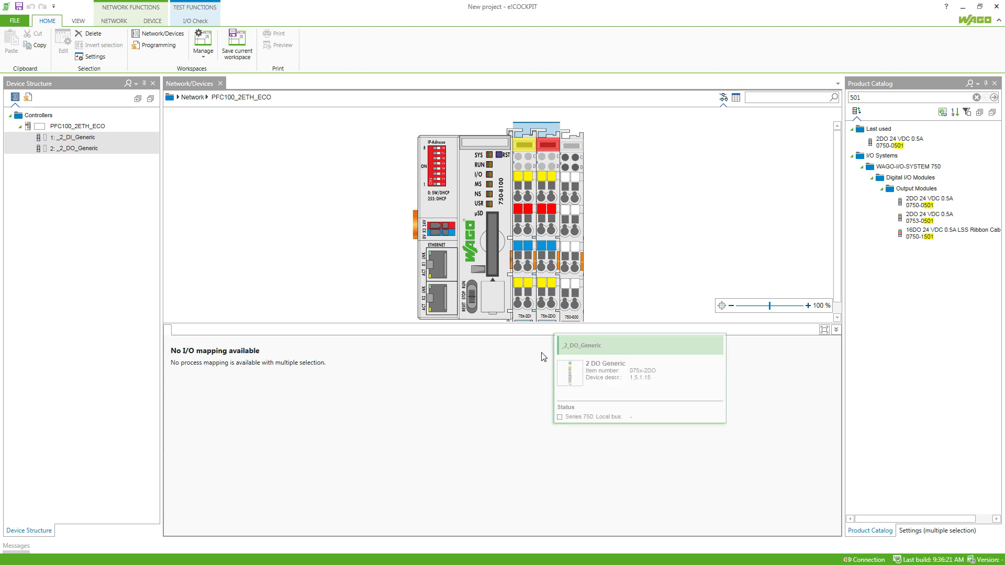
left_click(524, 311)
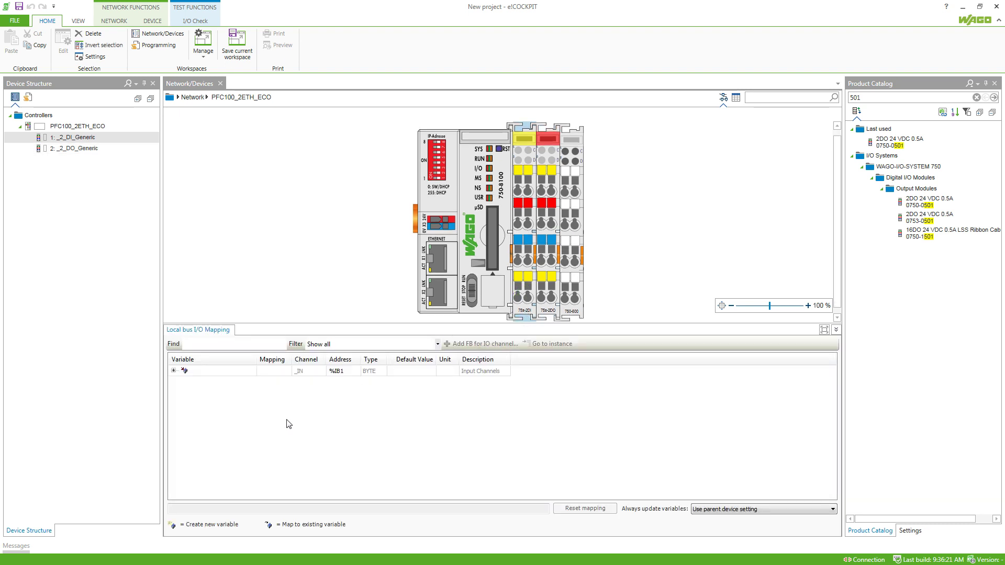
left_click(174, 371)
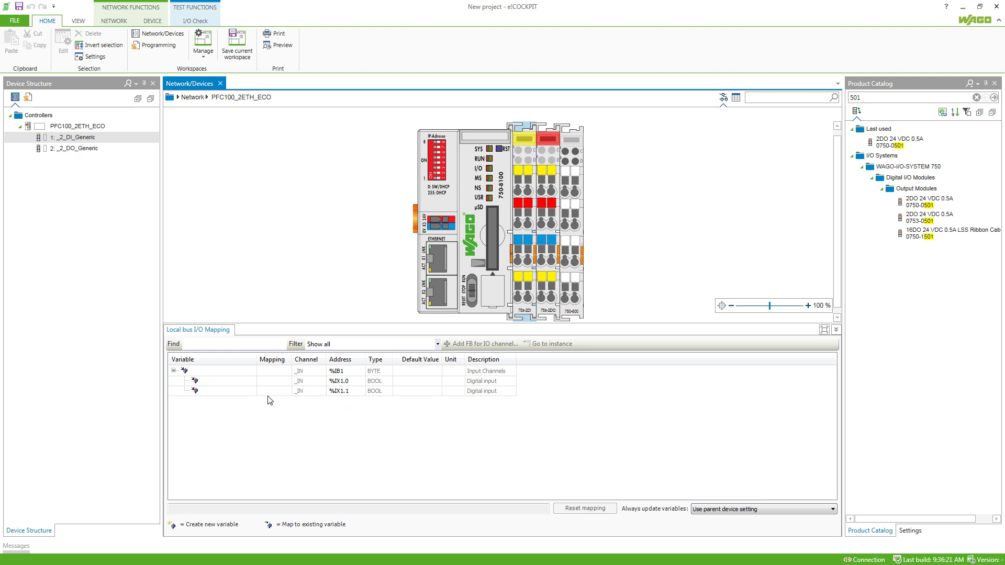
left_click(220, 382)
left_click(220, 381)
type("x")
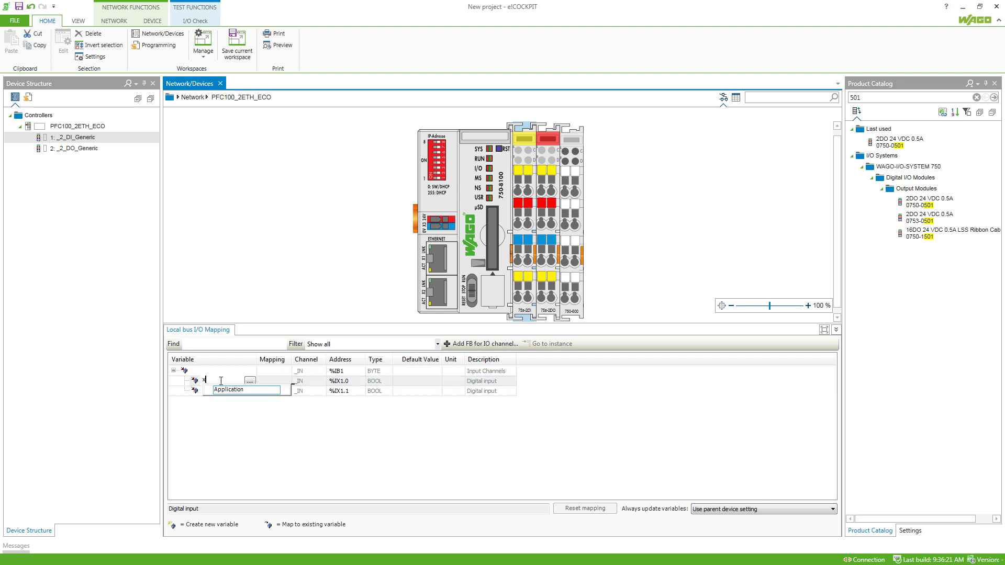
type("DI1")
left_click(223, 390)
left_click(223, 390)
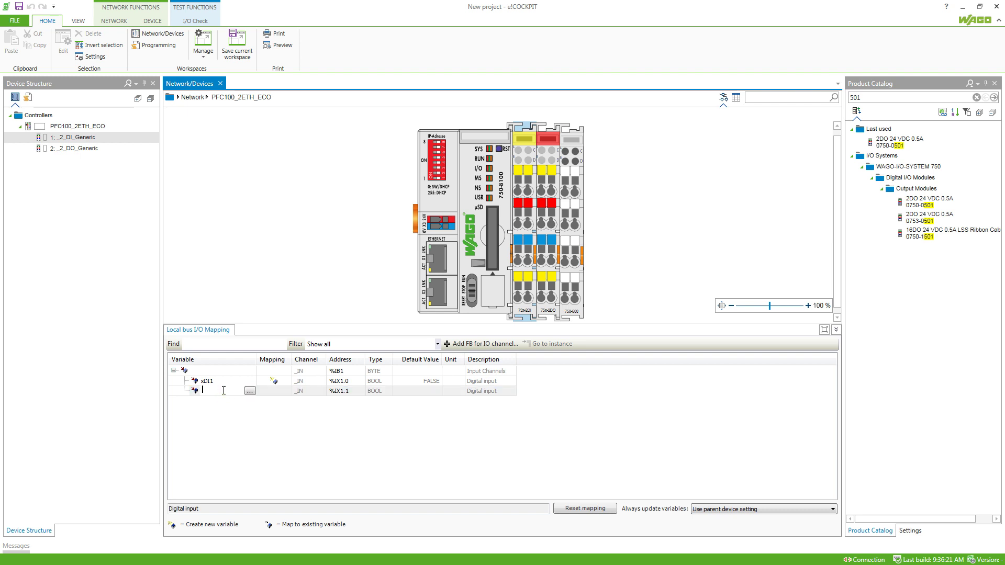
type("xDI2")
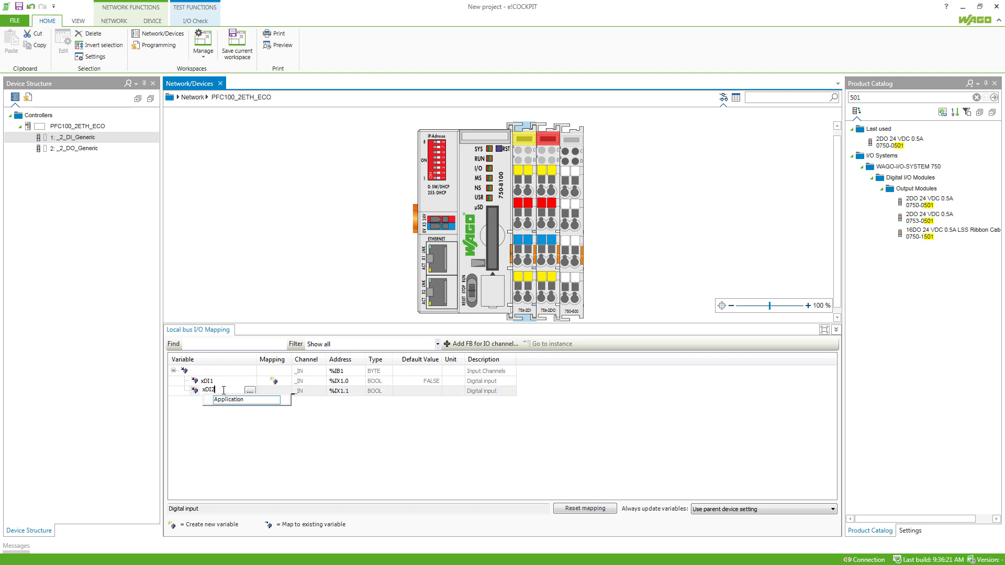
left_click(270, 453)
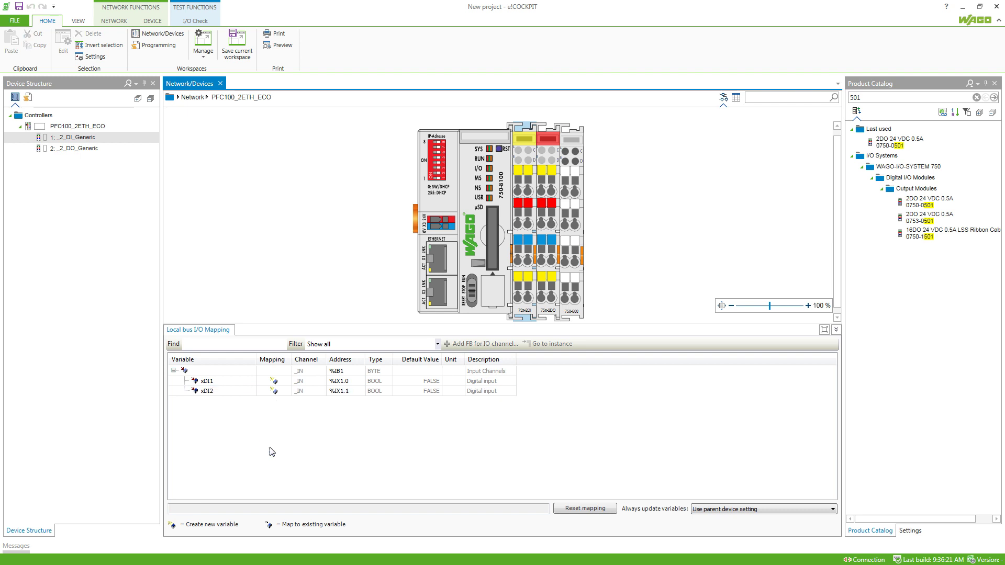
left_click(545, 279)
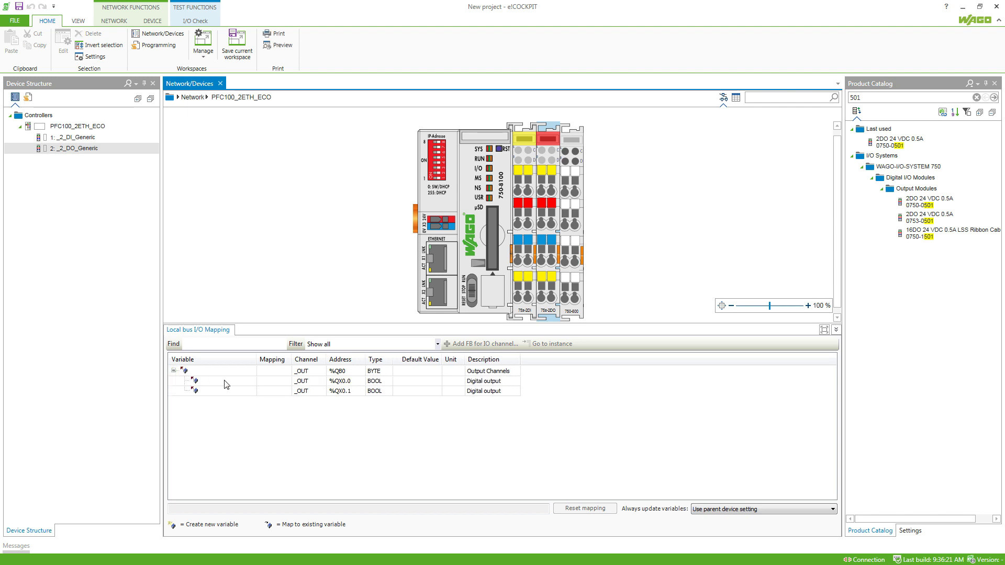
- Enter variable xDO1 for %QX0.0 and xDO2 for %QX0.1 in the DO module's mapping
left_click(226, 381)
type("xDO")
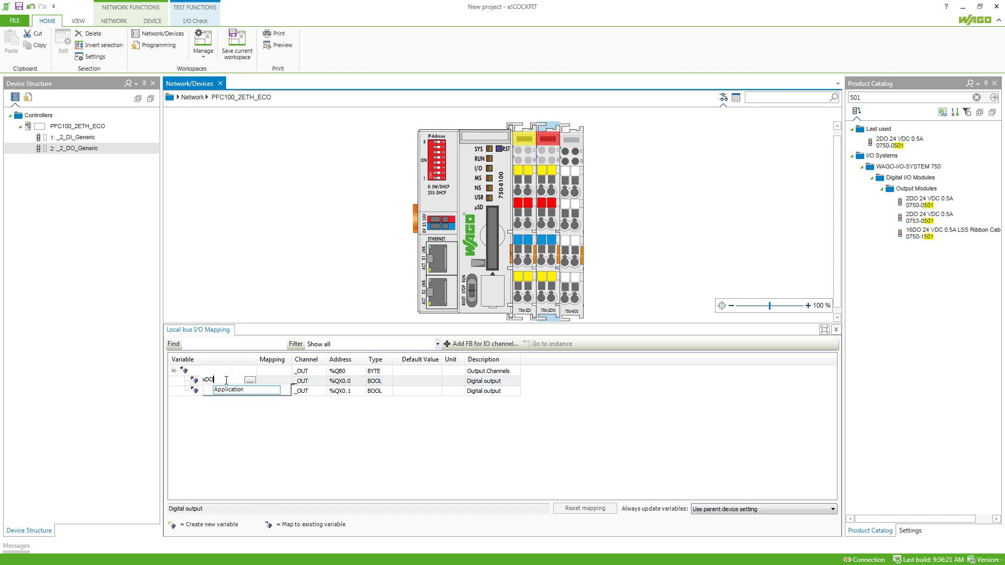
type("1")
left_click(230, 447)
left_click(224, 391)
left_click(223, 392)
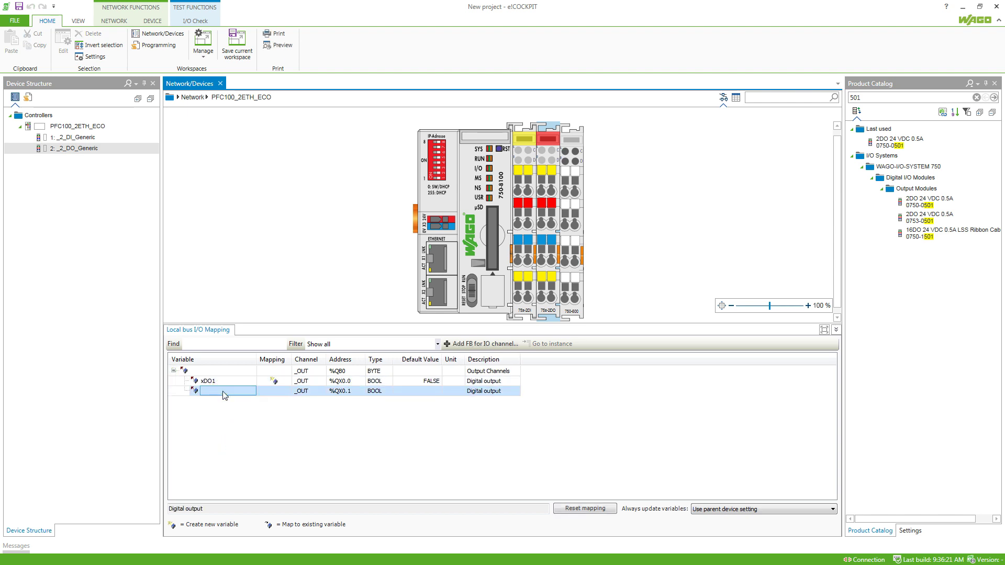
type("xDO2")
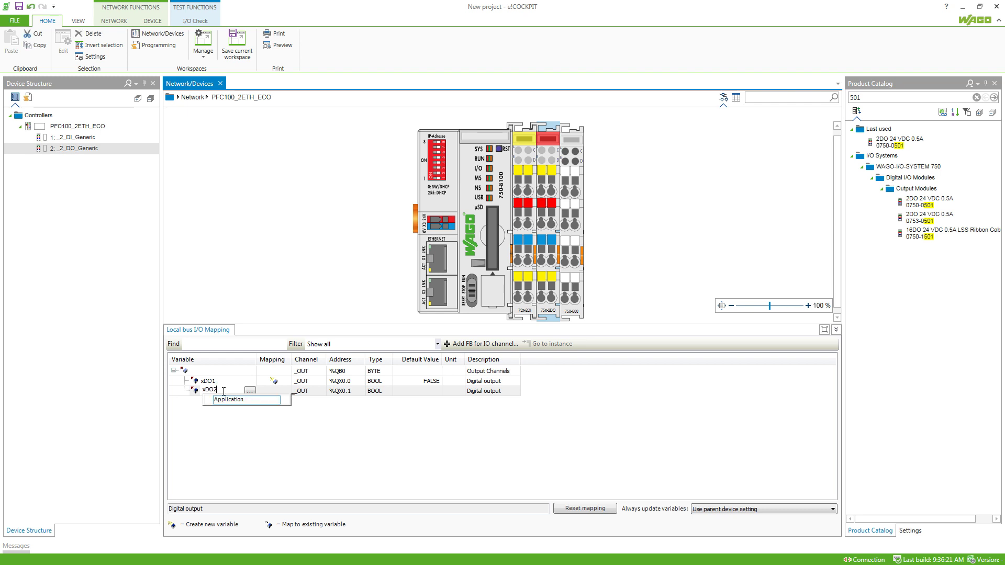
left_click(229, 430)
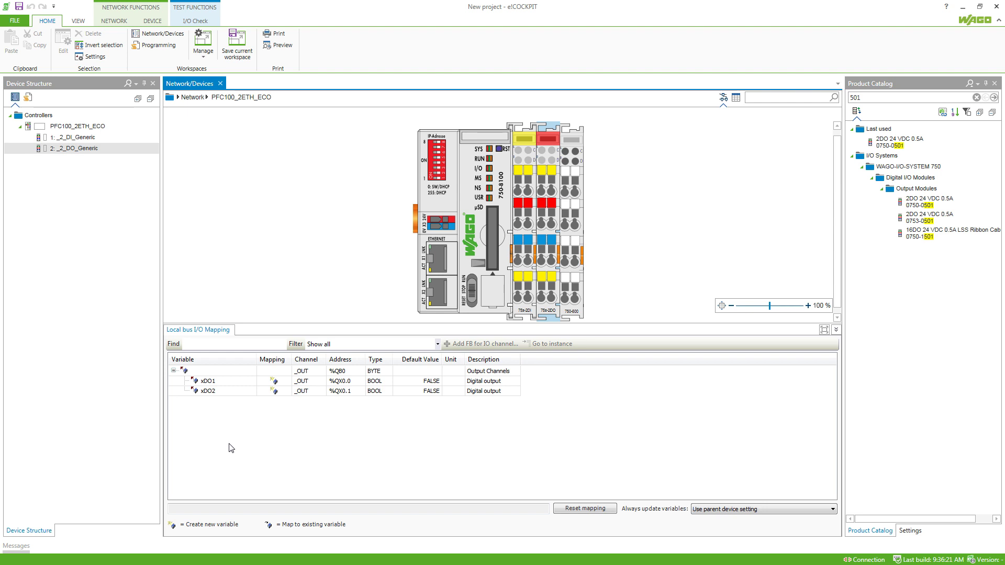
- Open PLC_PRG from the program structure and bring up the Input Assistant on code line 1
left_click(27, 103)
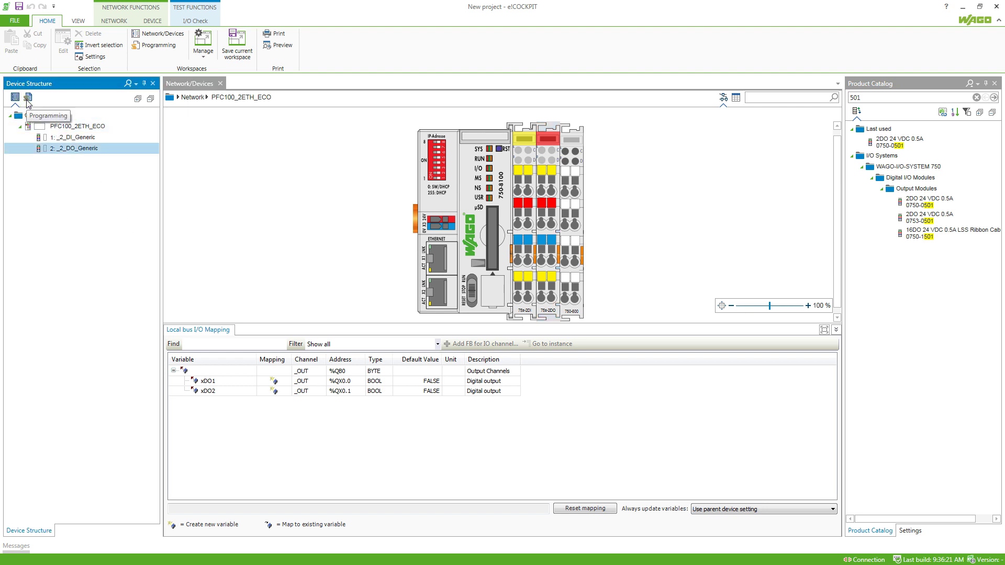
left_click(28, 103)
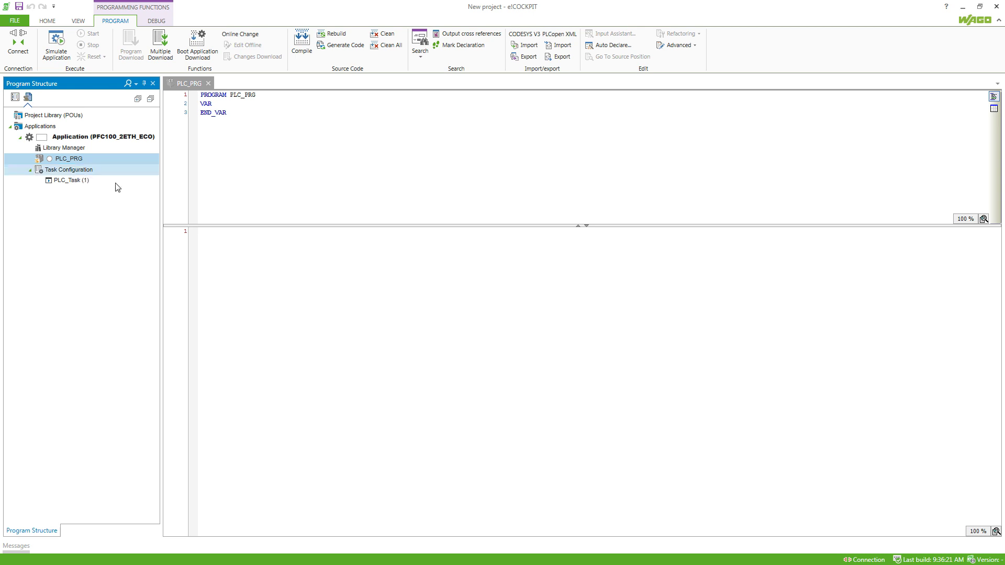
left_click(212, 240)
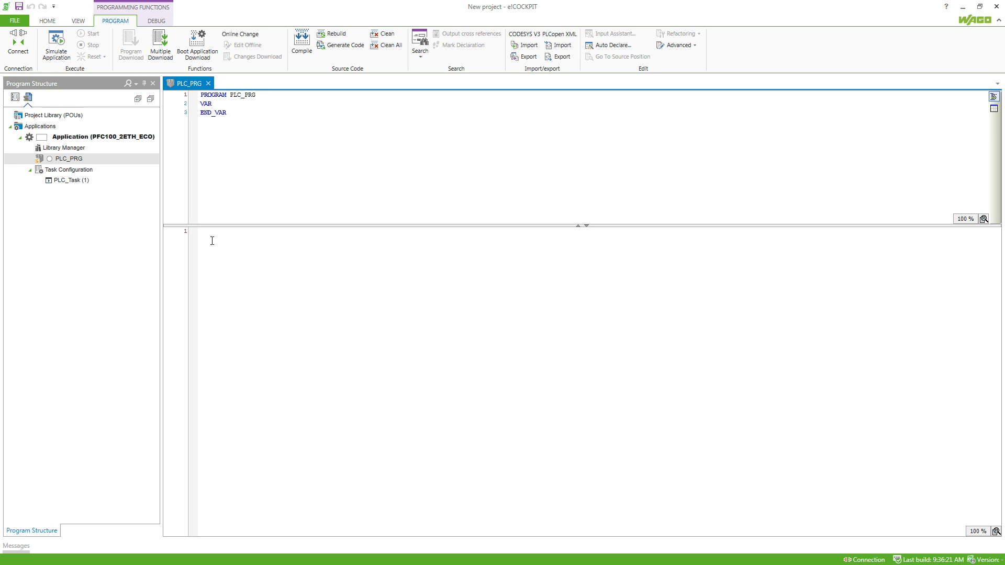
left_click(212, 241)
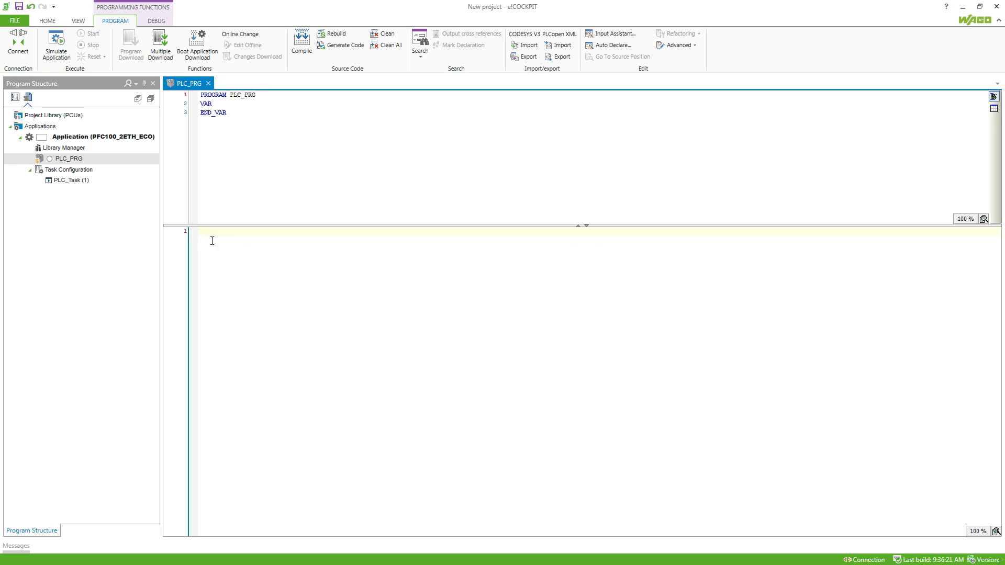
key("F2")
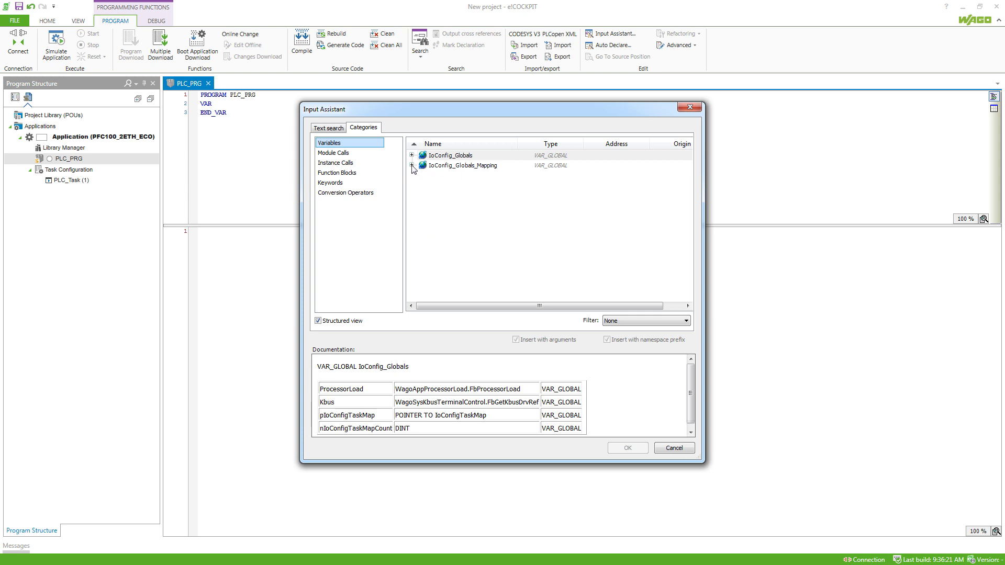
- Write line 1 as IoConfig_Globals_Mapping.xDO1:=IoConfig_Globals_Mapping.xDI1; via the Input Assistant
left_click(411, 166)
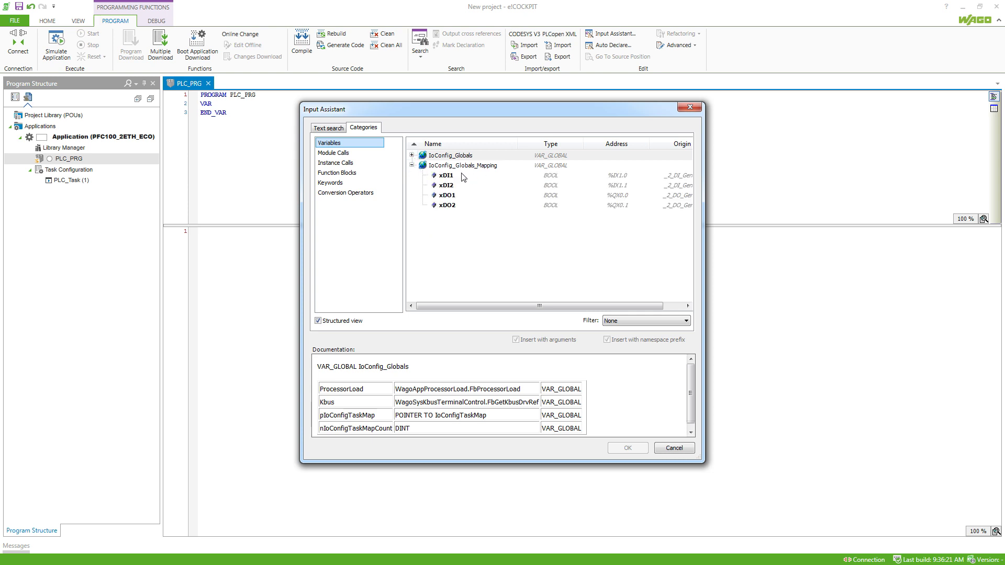
left_click(453, 197)
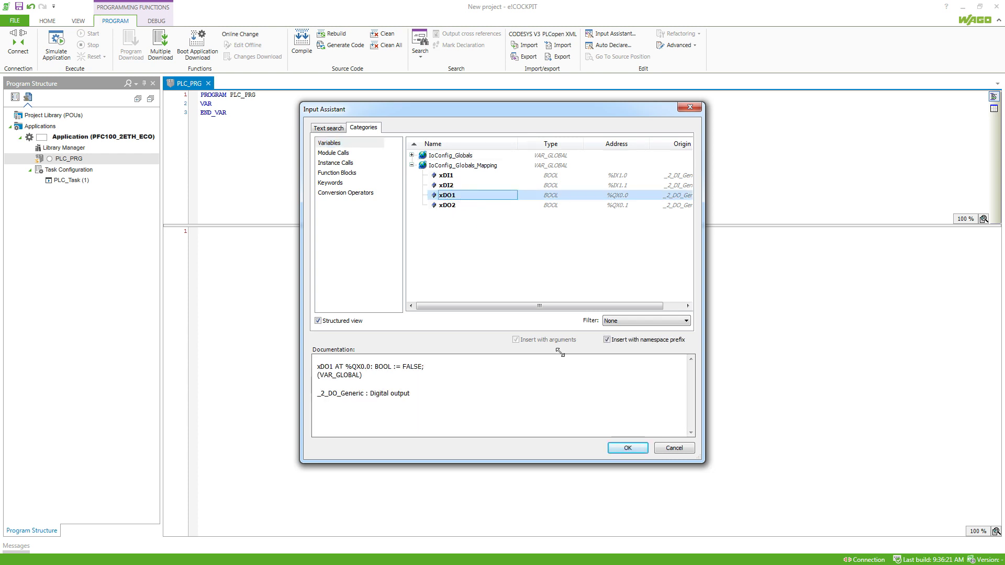
left_click(617, 449)
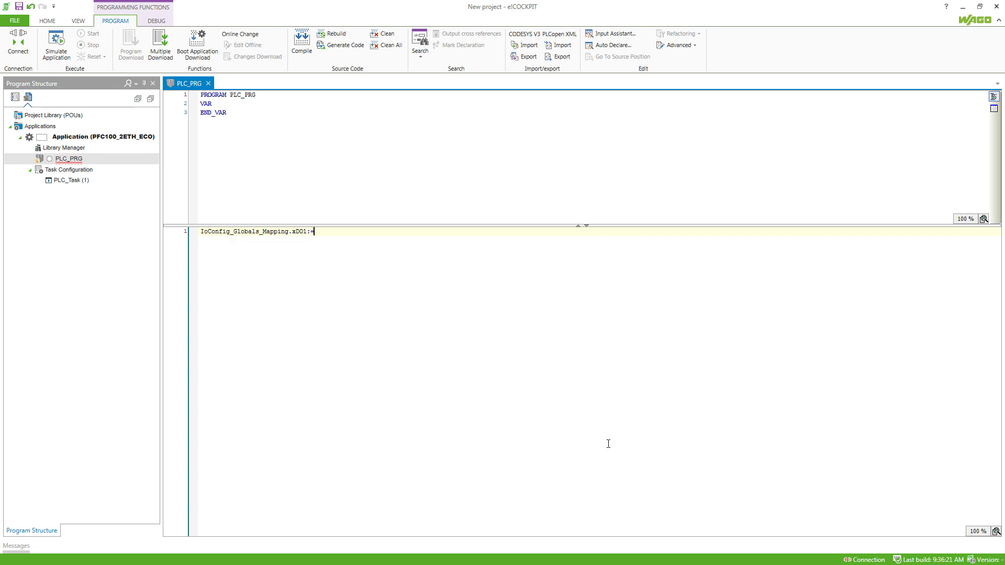
key("F2")
left_click(411, 166)
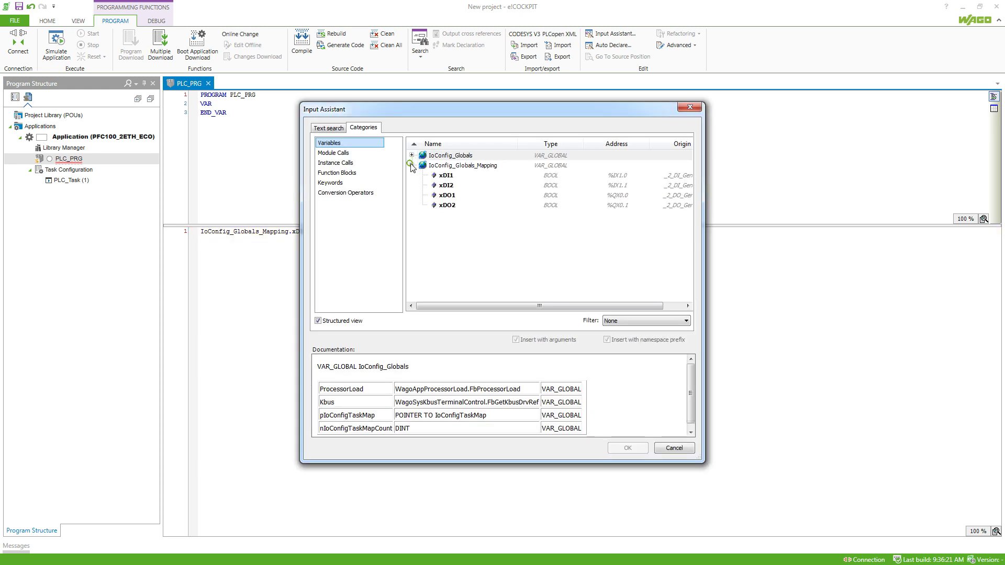
left_click(440, 177)
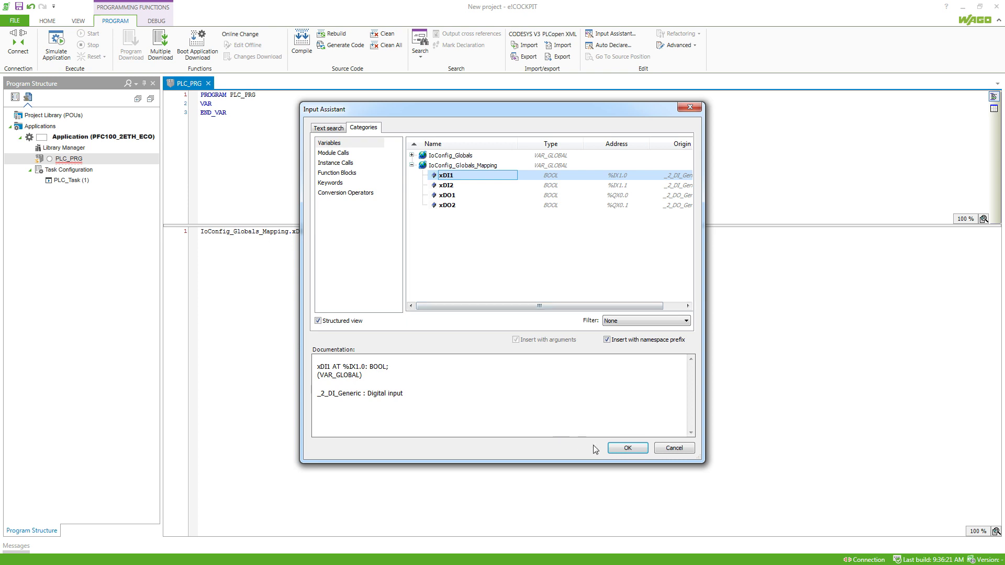
left_click(628, 448)
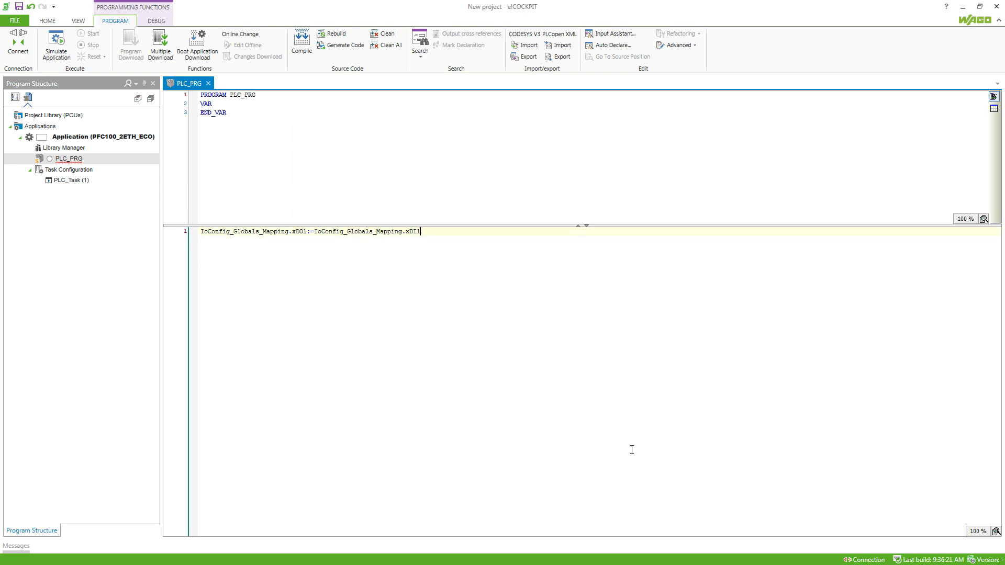
left_click(71, 137)
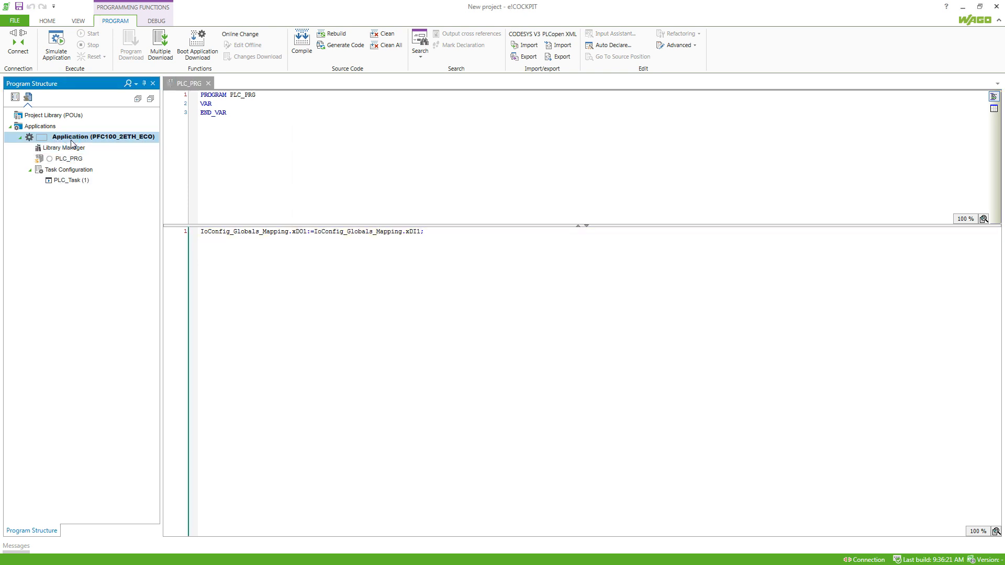
- Connect the Application to the PFC100, agreeing to create the application on the device
right_click(83, 140)
left_click(234, 155)
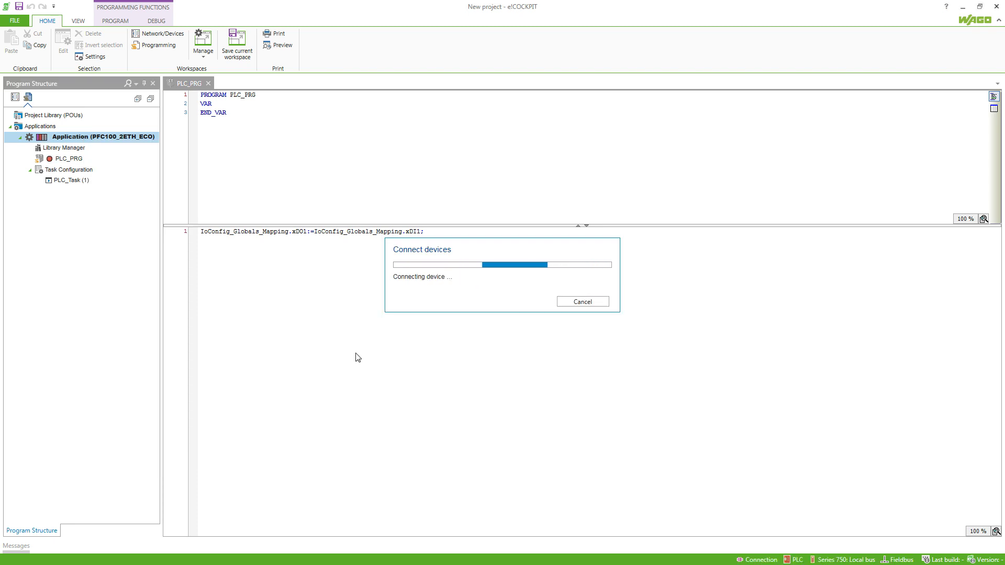
left_click(490, 312)
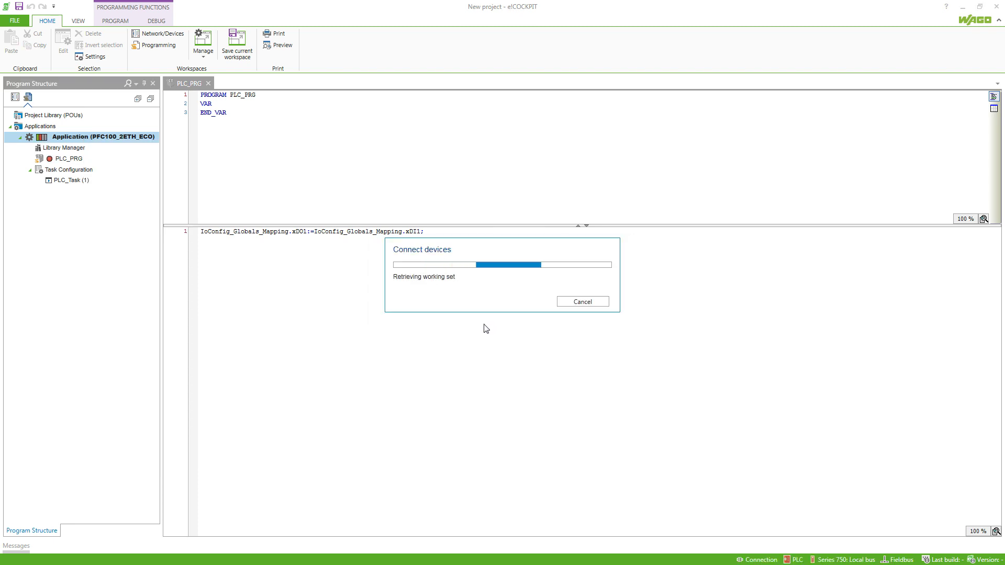